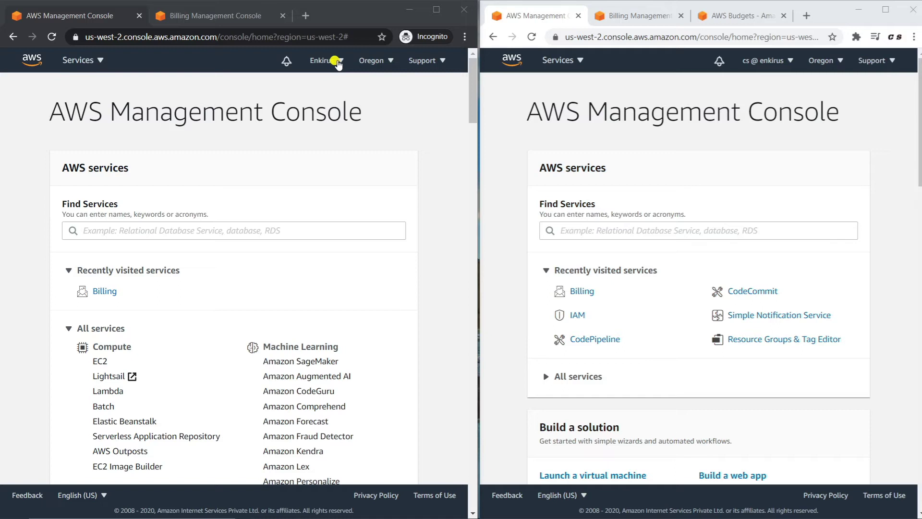
- Open the IAM user and role access to billing information setting for editing in the root account's account settings
click(337, 61)
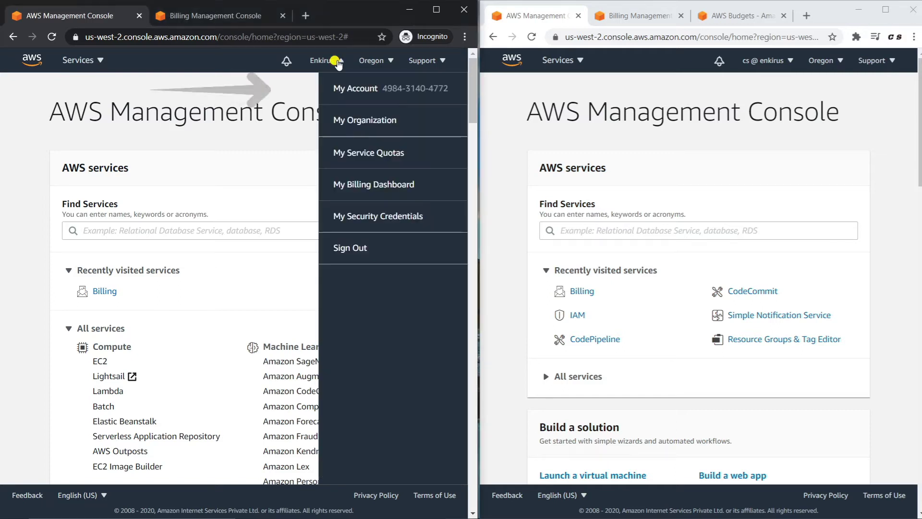
click(188, 16)
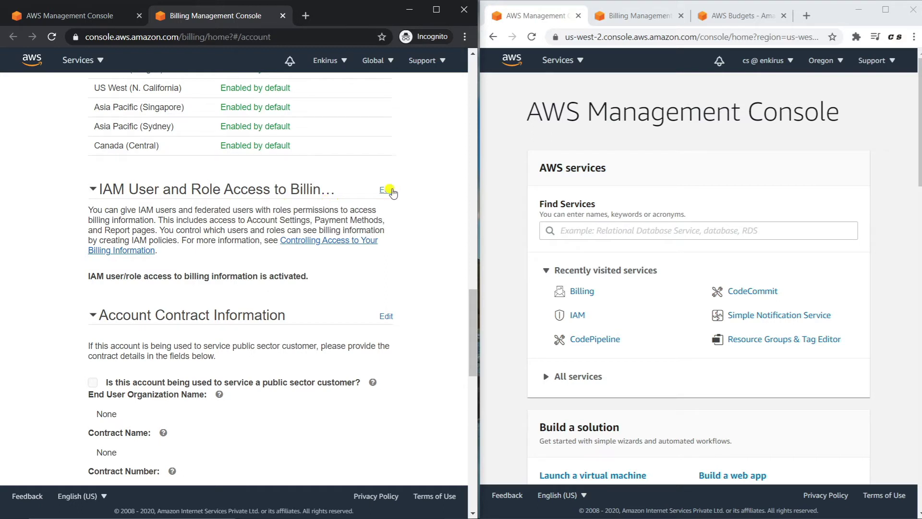
click(388, 189)
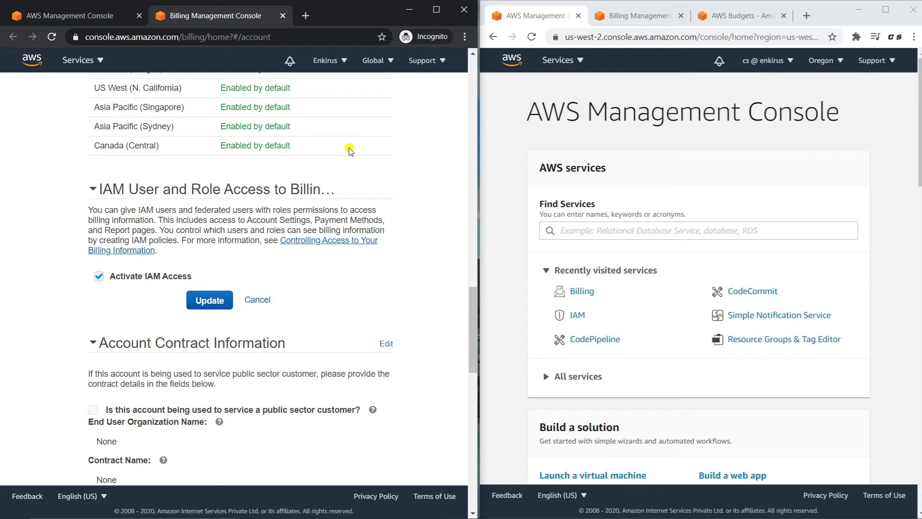
- Switch to the IAM user's browser window and start creating a new budget in the Billing console's Budgets
click(890, 12)
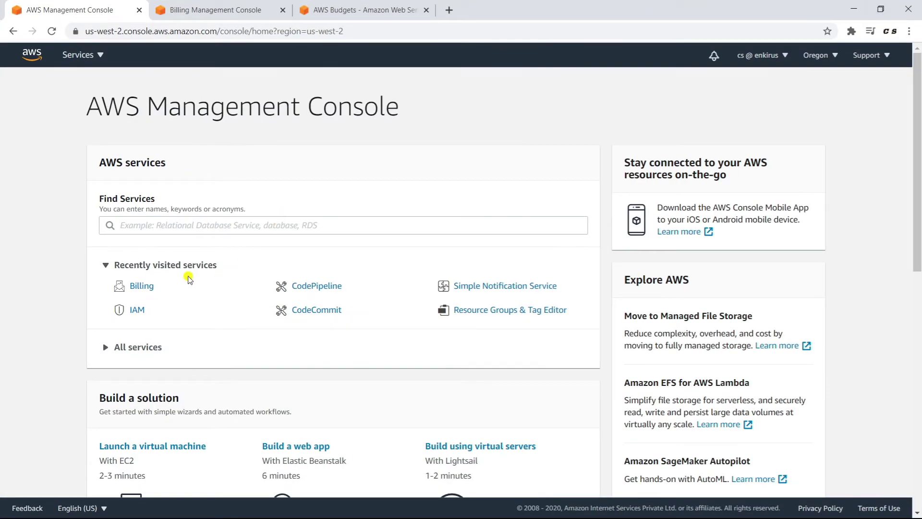
click(135, 287)
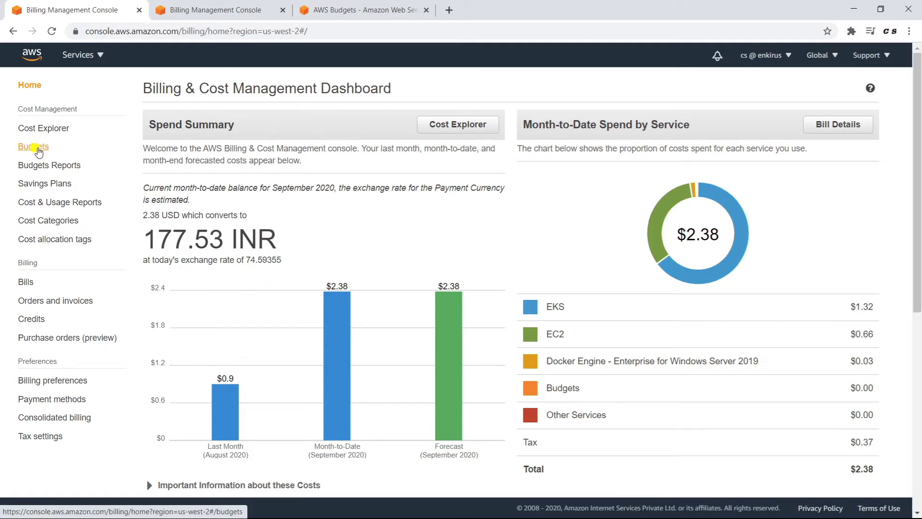
click(38, 149)
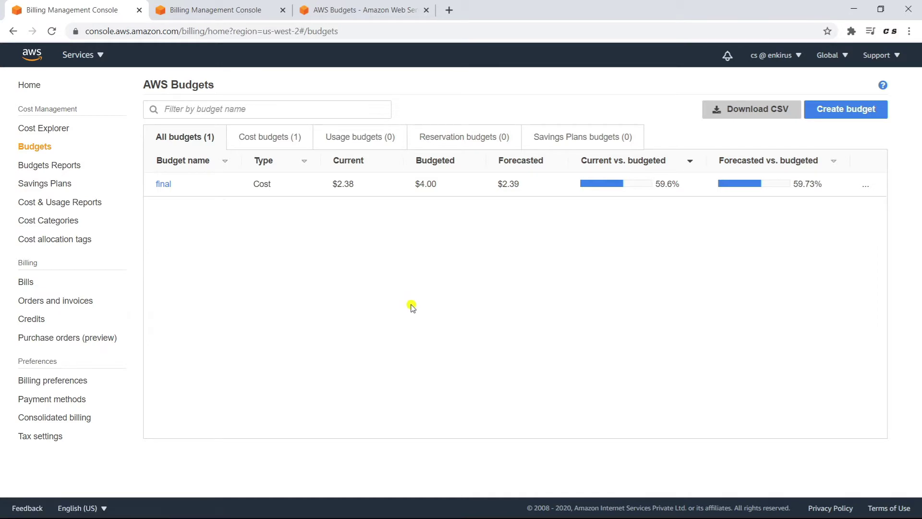
click(854, 112)
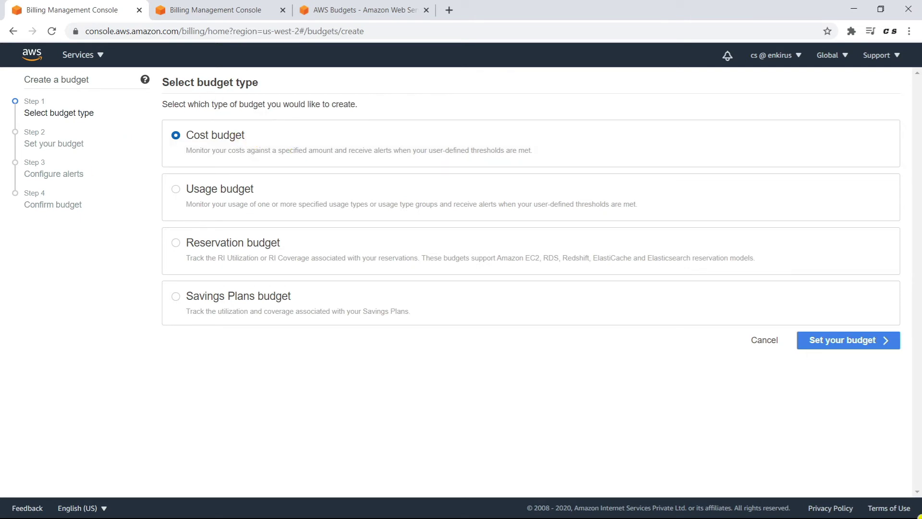
- Continue with the Cost budget type and name the budget my-monthly-budget
click(860, 343)
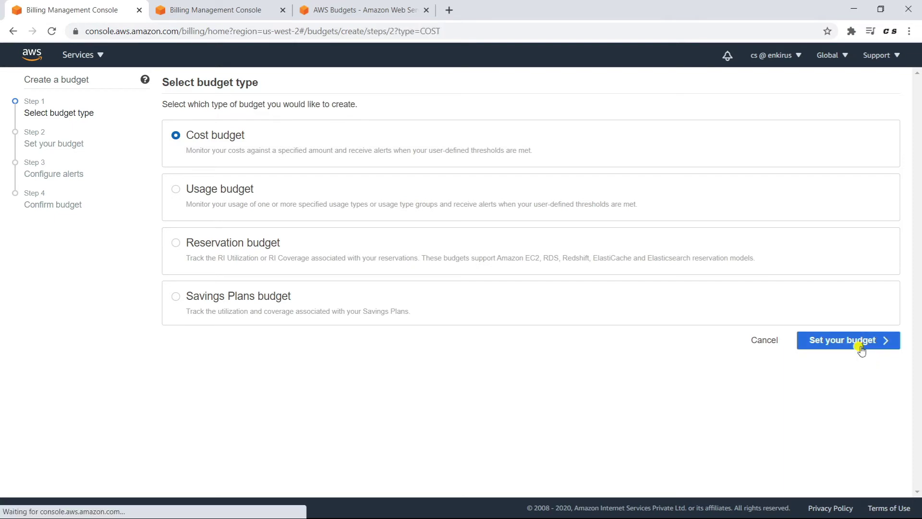
click(388, 170)
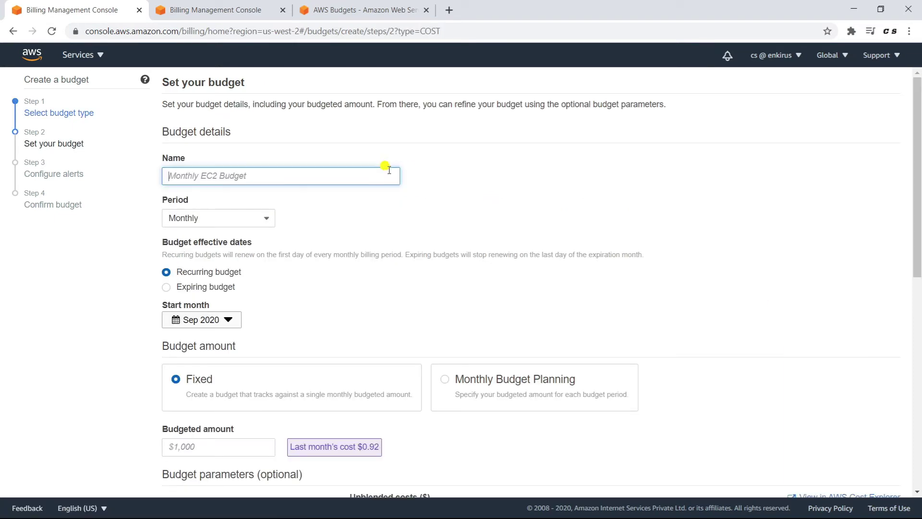
text(my-monthly-budget)
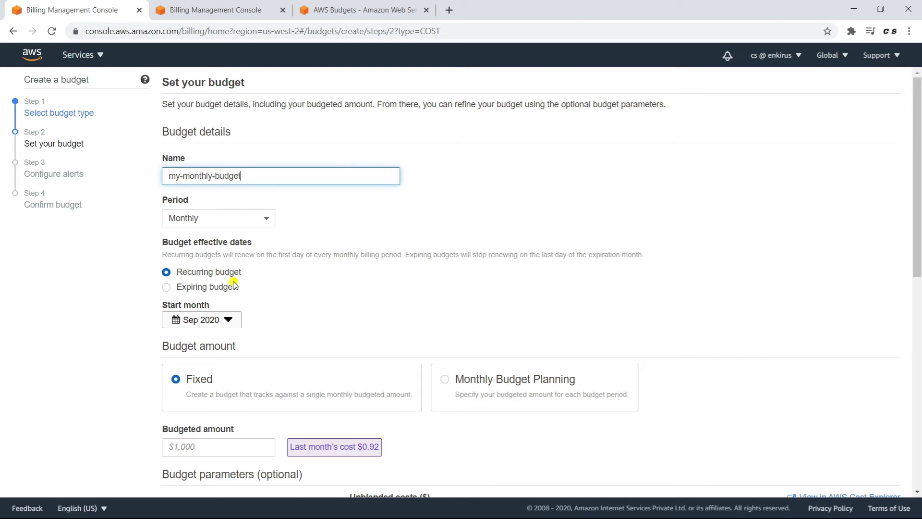
scroll(234, 285, down, 1)
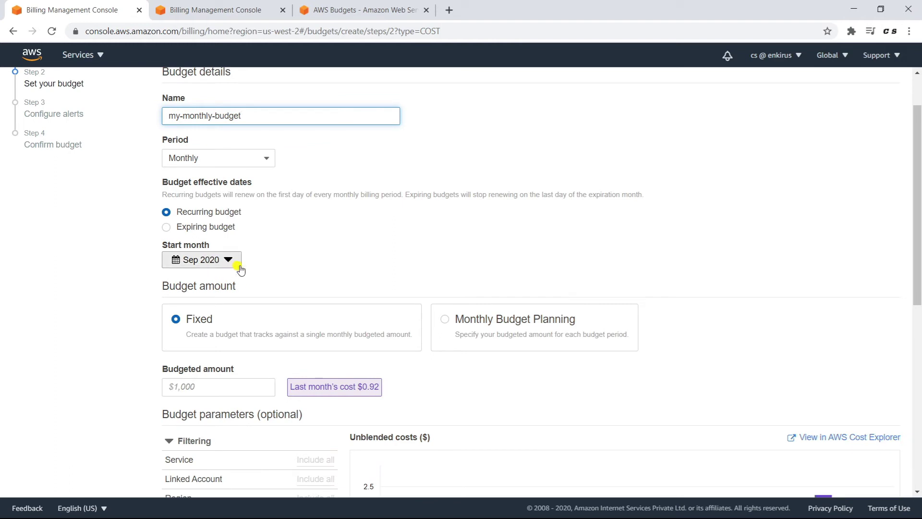
click(227, 260)
click(229, 262)
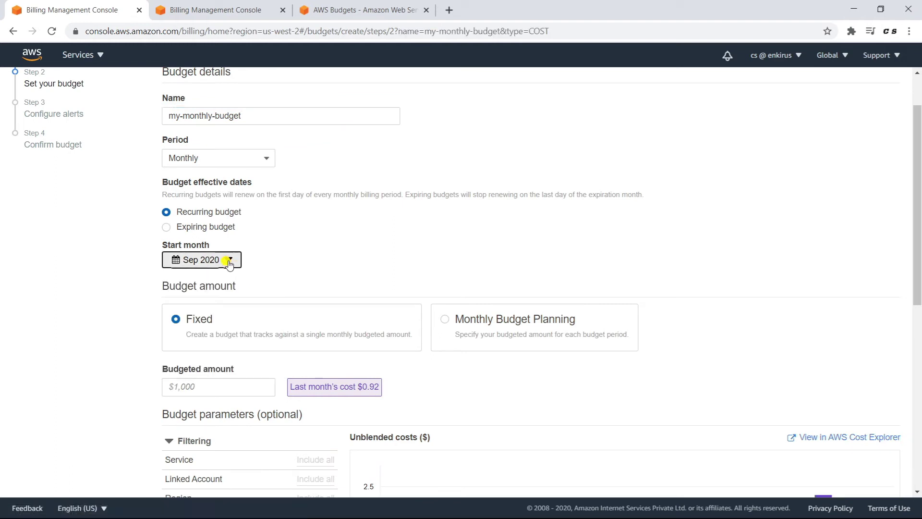
click(181, 228)
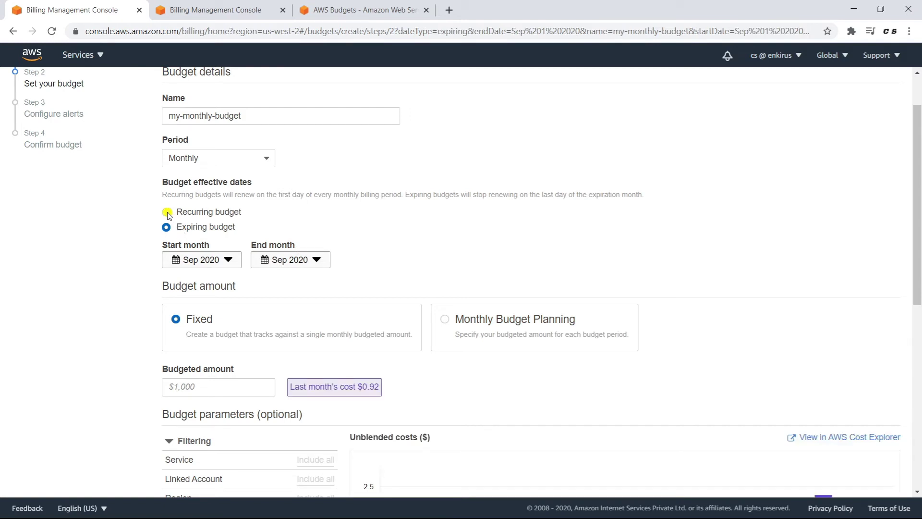
click(167, 213)
scroll(261, 325, down, 2)
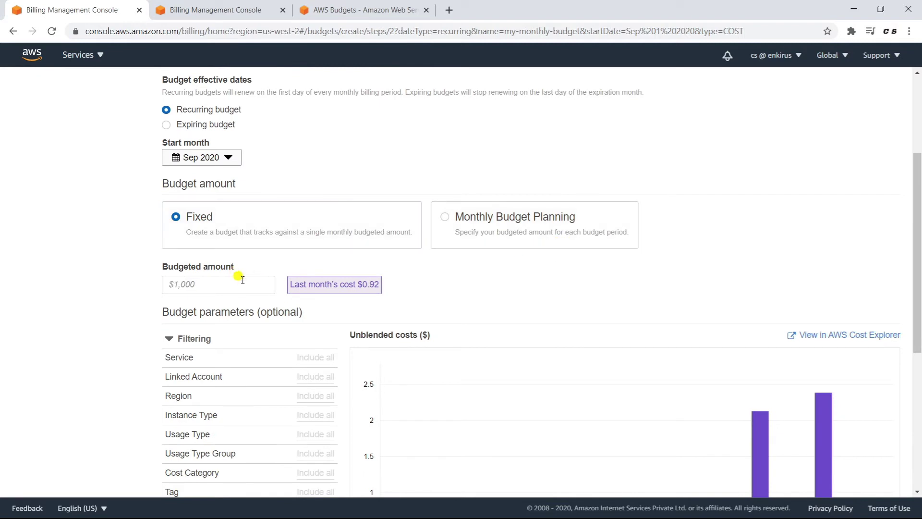
click(482, 223)
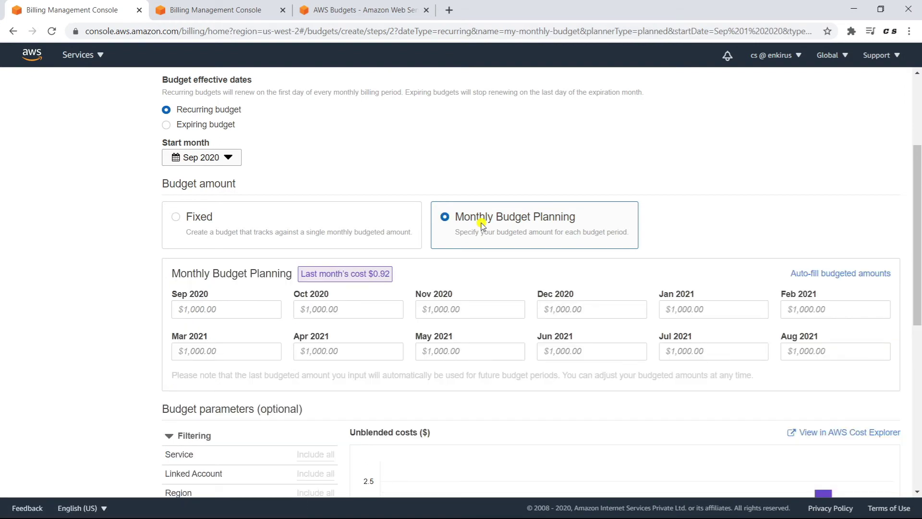
click(243, 219)
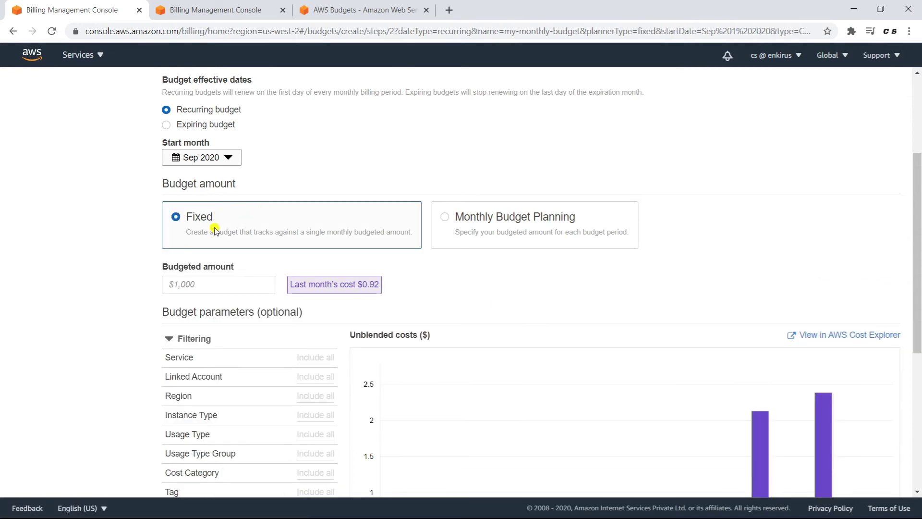
- Set the fixed budgeted amount to $10 and proceed to the alert configuration with the default budget parameters
click(218, 286)
text(10)
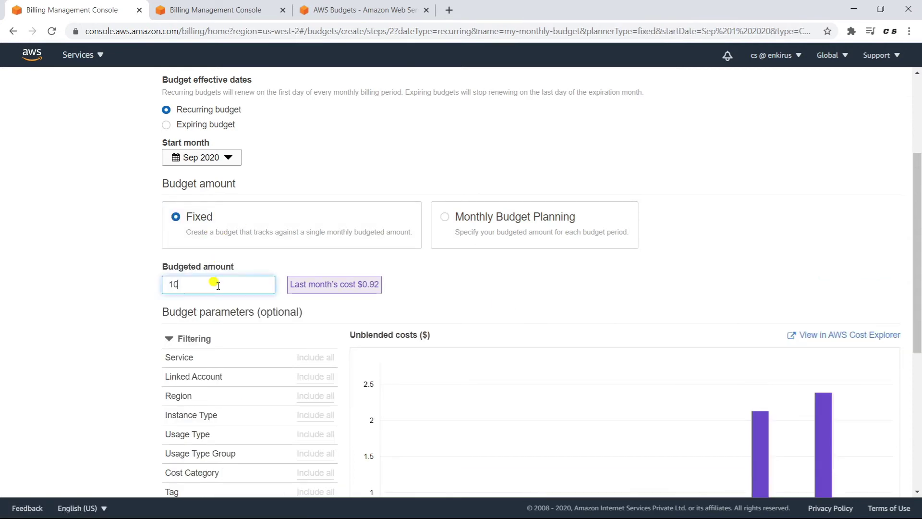
scroll(218, 285, down, 4)
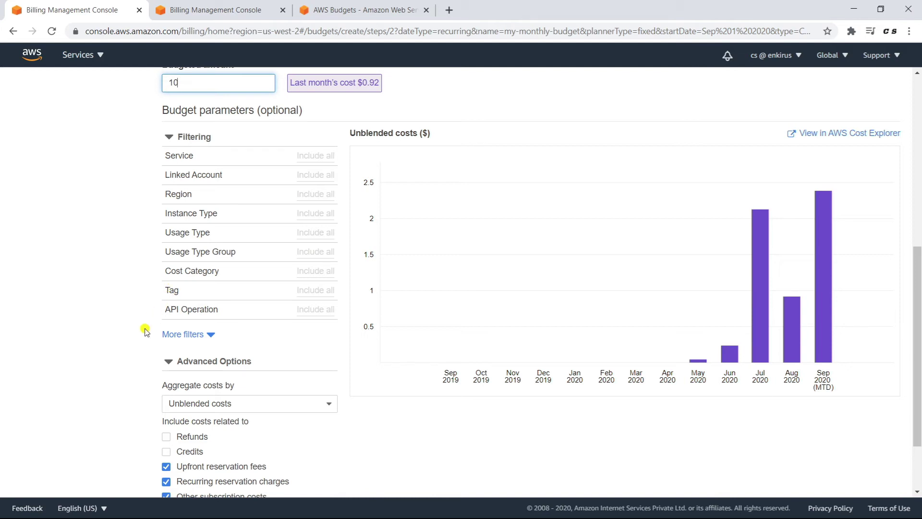
scroll(145, 331, down, 2)
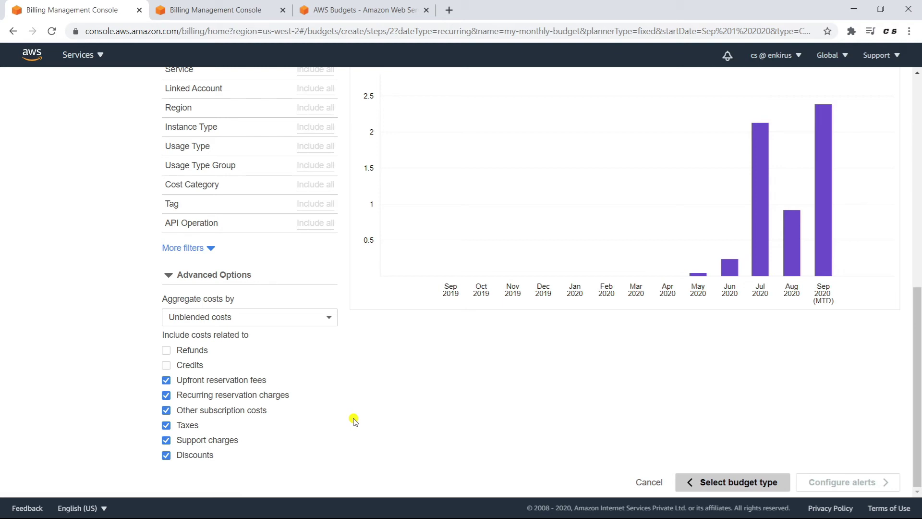
click(862, 482)
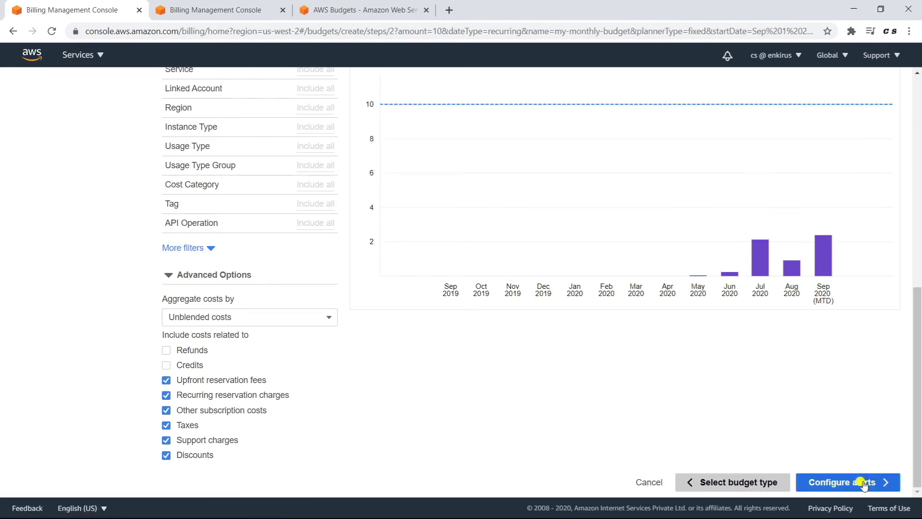
click(863, 482)
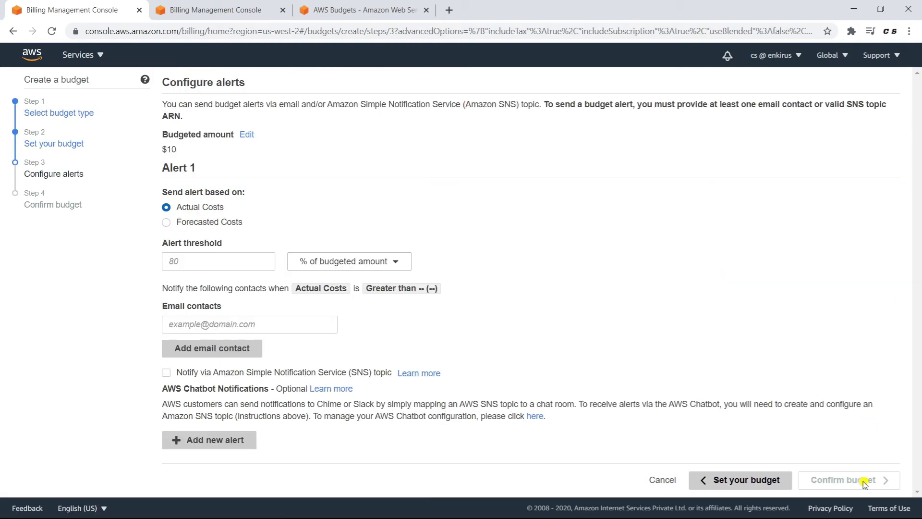
- Set Alert 1's threshold to 80% of the budgeted amount and fill in the contact's e-mail address
click(232, 259)
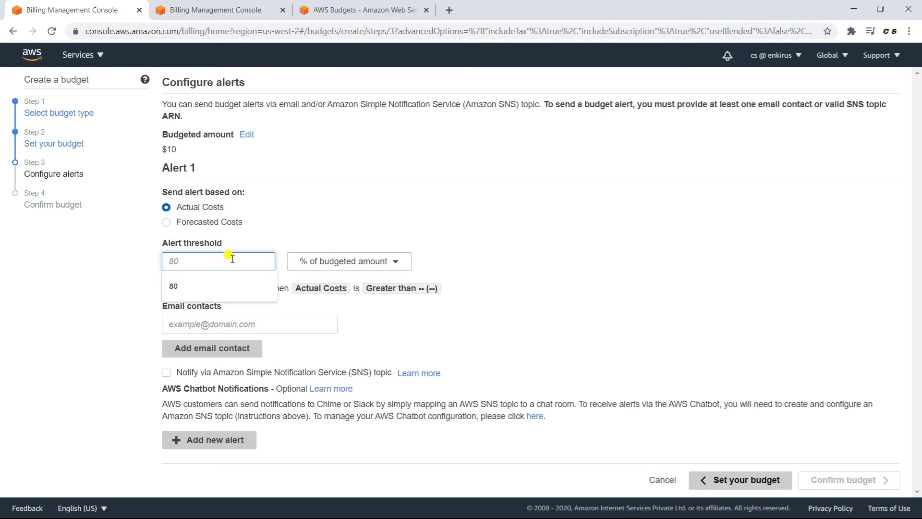
key(Down)
key(Return)
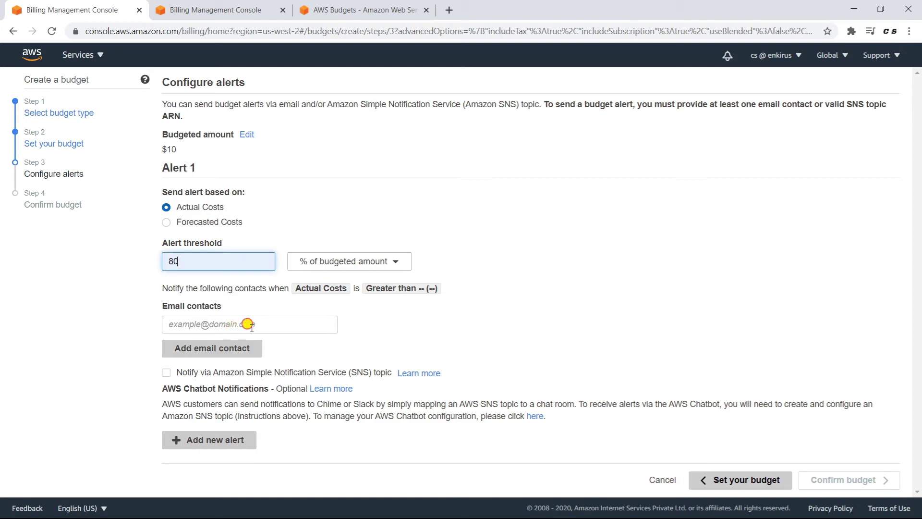
click(247, 324)
click(264, 350)
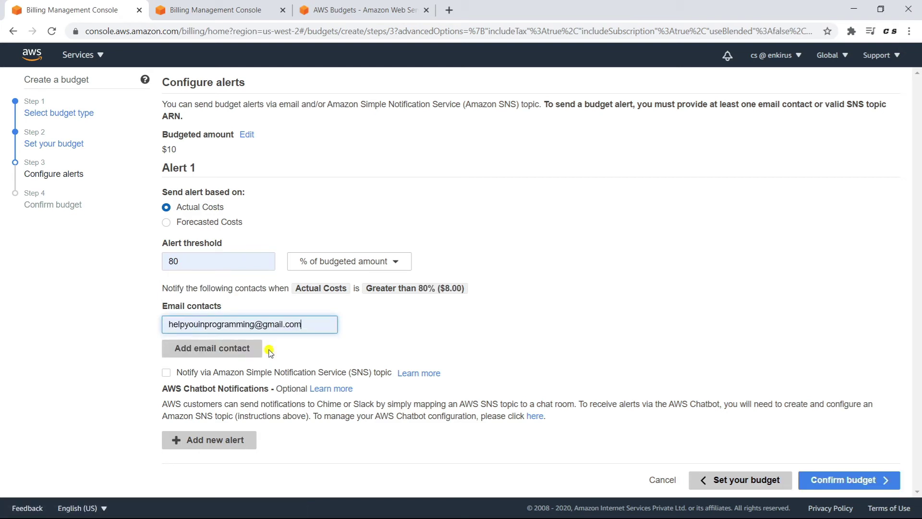
click(225, 349)
click(224, 378)
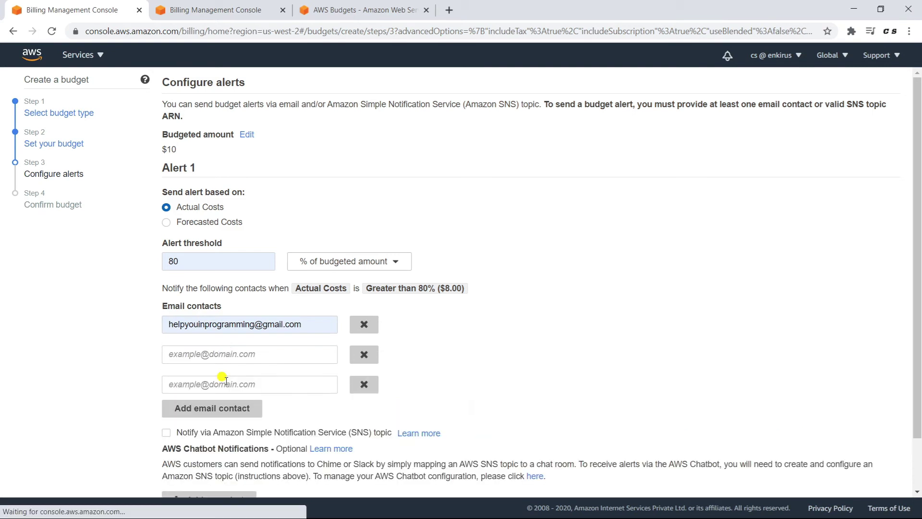
click(372, 385)
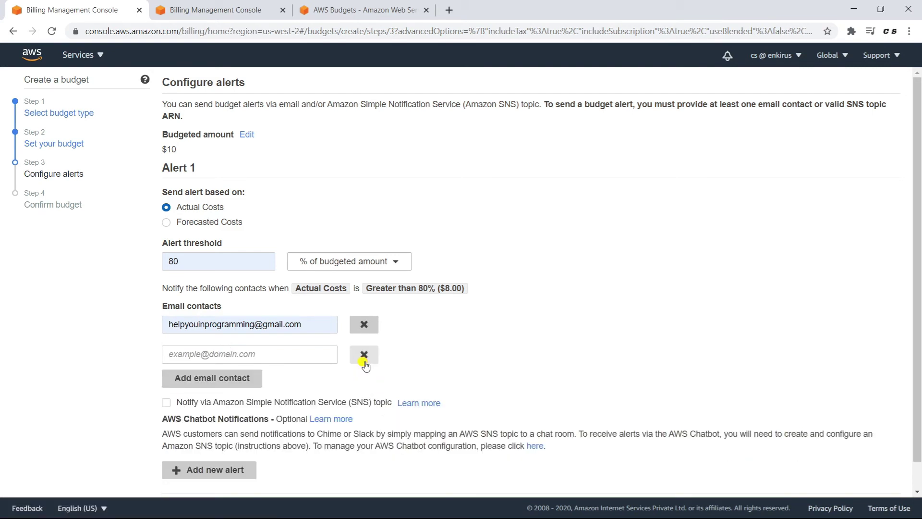
click(364, 354)
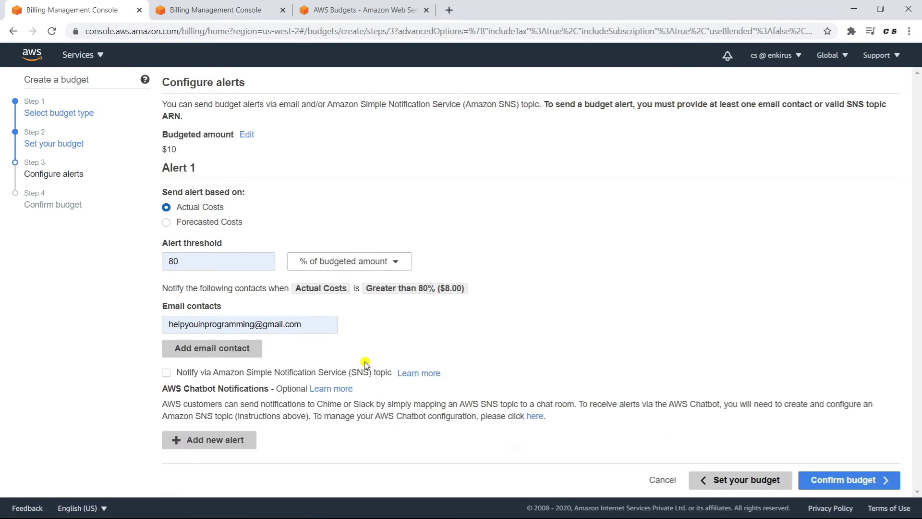
- Add a second alert with a threshold of 90% of the budgeted amount and fill in the contact's e-mail address
click(200, 438)
scroll(228, 191, down, 3)
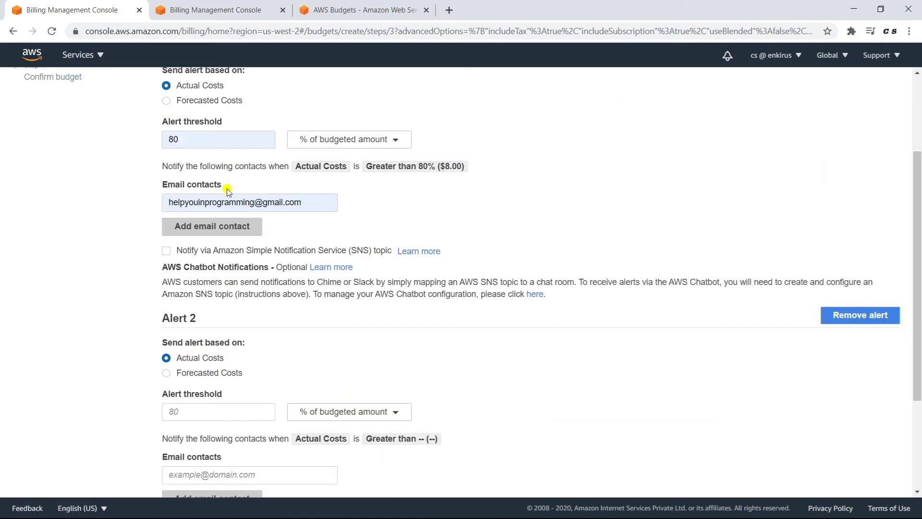
click(229, 413)
text(90)
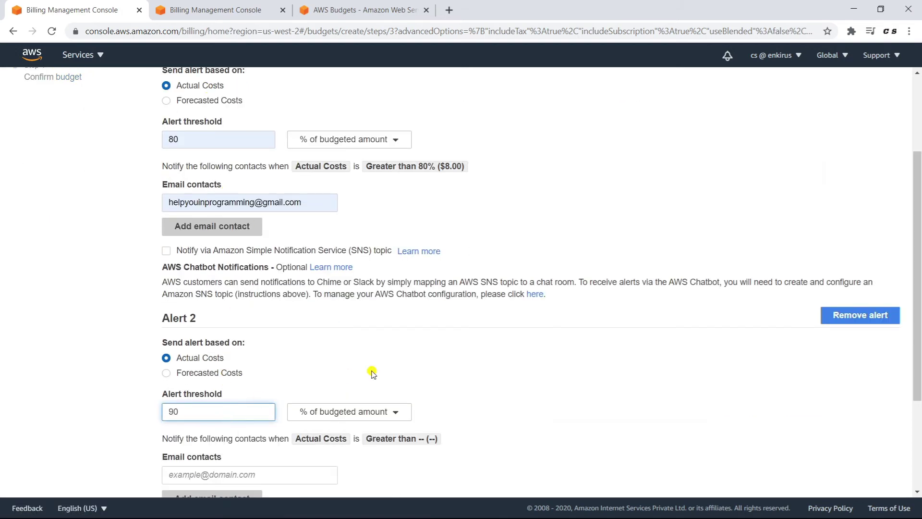
scroll(373, 373, down, 3)
click(290, 318)
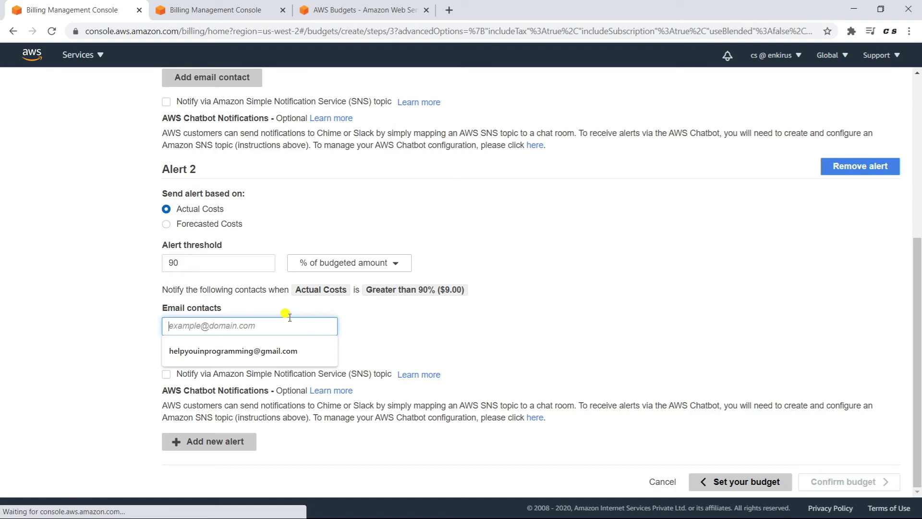
click(258, 351)
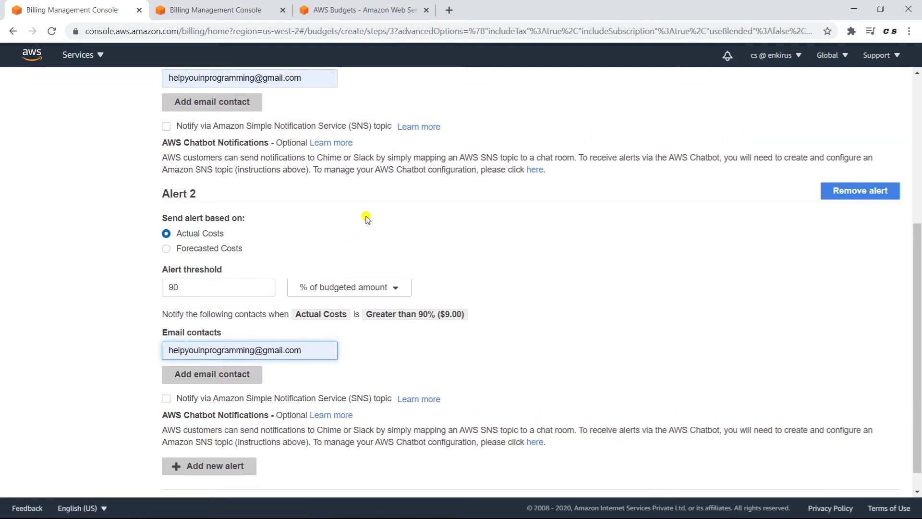
scroll(367, 219, up, 2)
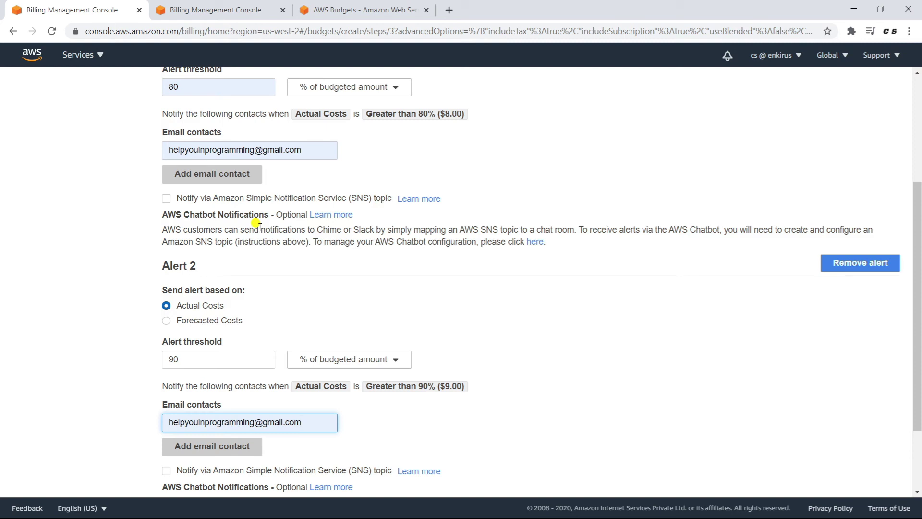
drag(259, 229, 353, 273)
click(353, 272)
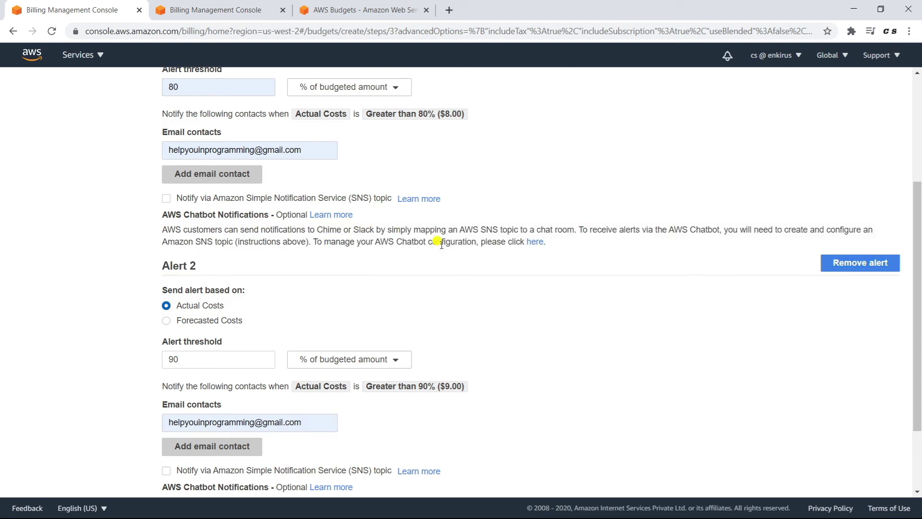
- Confirm the budget with its two alerts and create it
scroll(451, 245, down, 3)
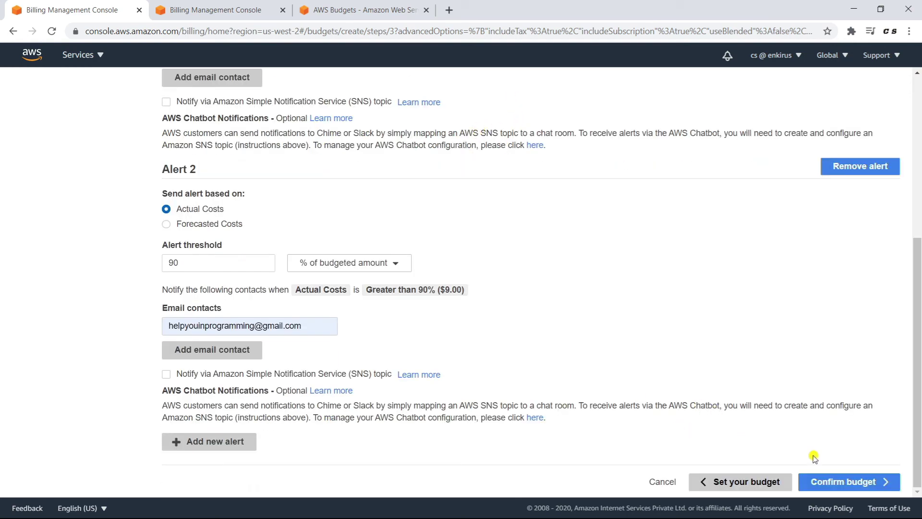
click(857, 489)
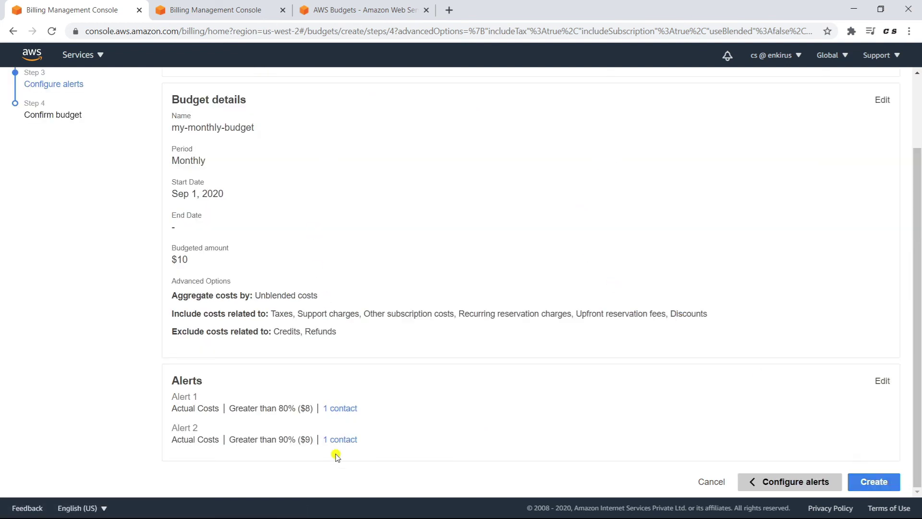
click(881, 484)
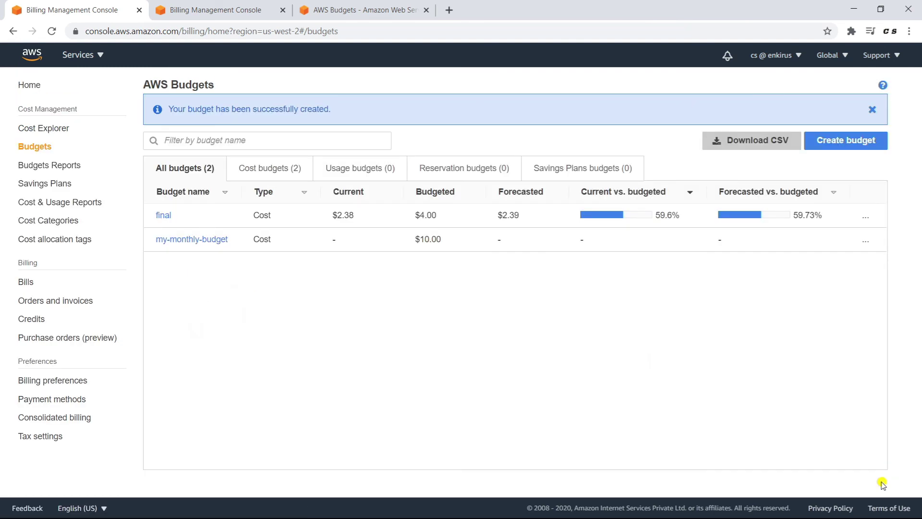